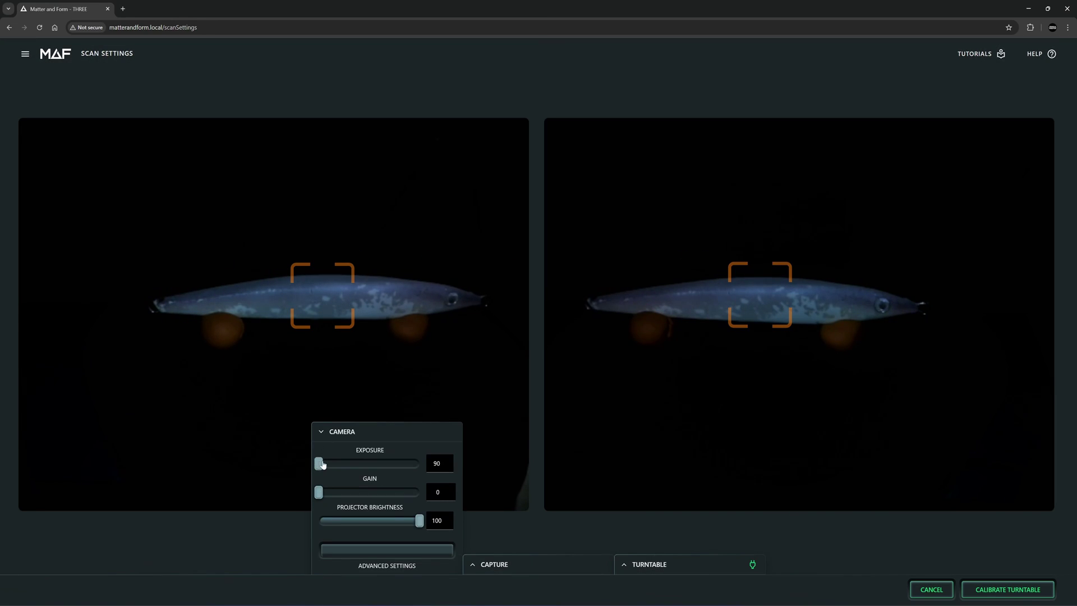
- Set the camera exposure to 180 and expand the capture and turntable settings
mouse_move(319, 463)
mouse_down()
mouse_move(339, 463)
mouse_move(329, 463)
mouse_up()
click(493, 565)
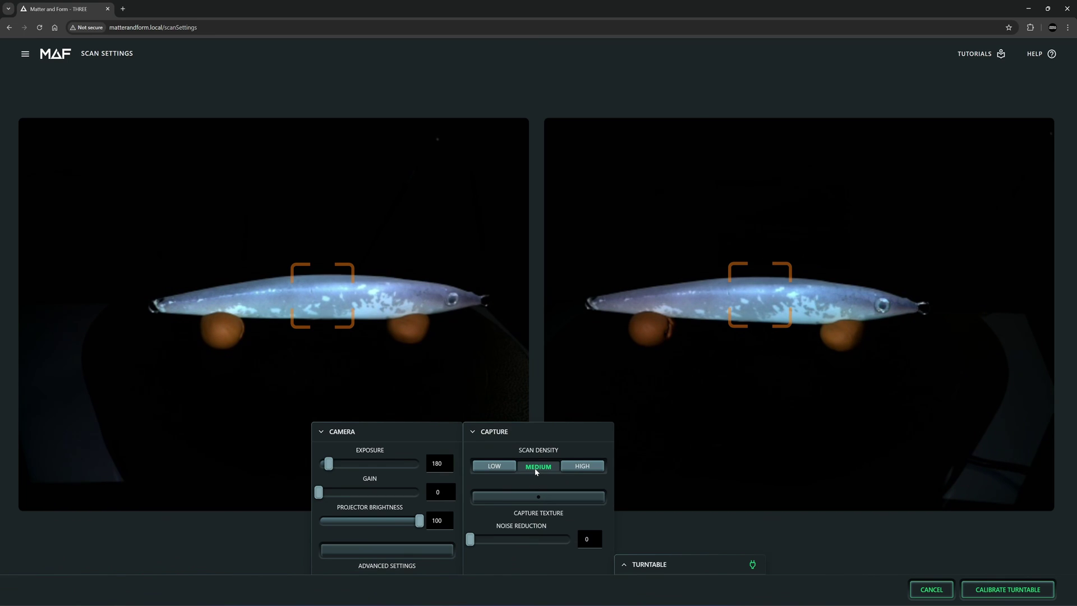
click(617, 570)
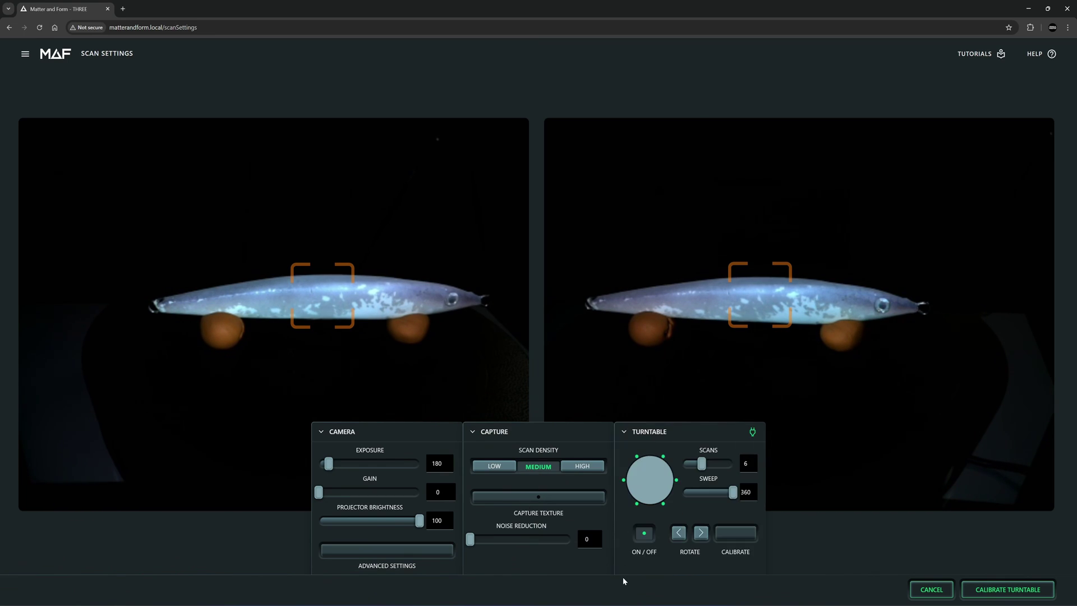
- Collapse the scan settings groups, start the turntable calibration and continue past the object placement step
click(625, 433)
click(471, 432)
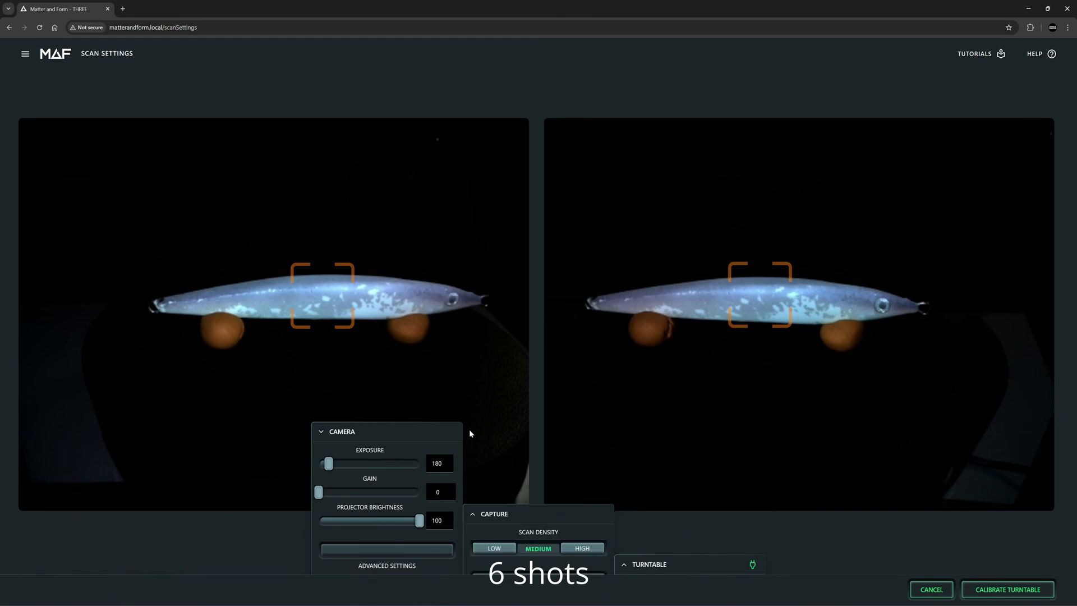
click(314, 432)
click(987, 591)
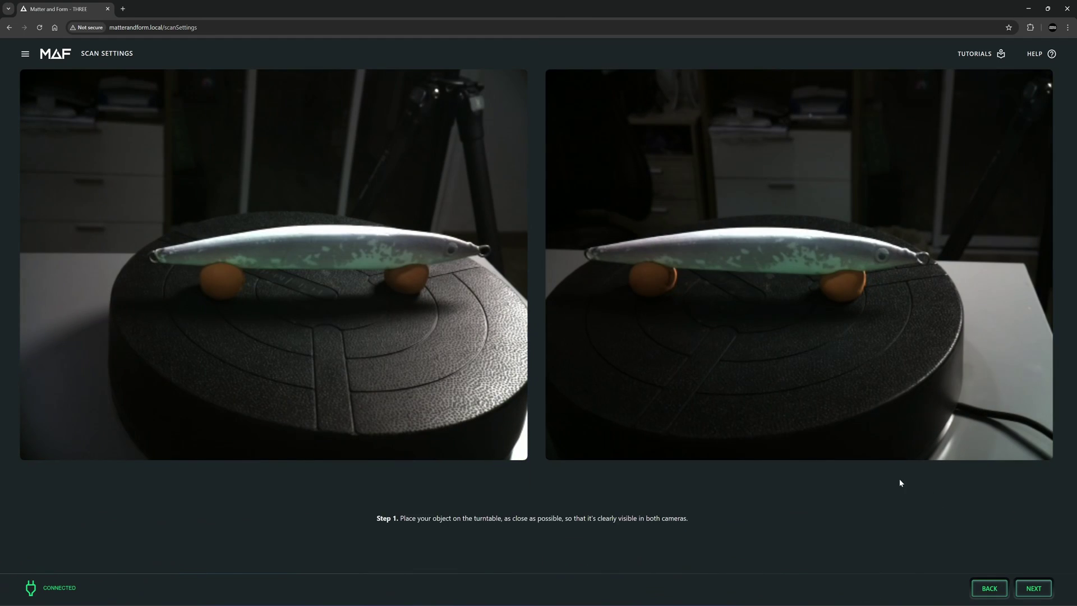
click(1028, 588)
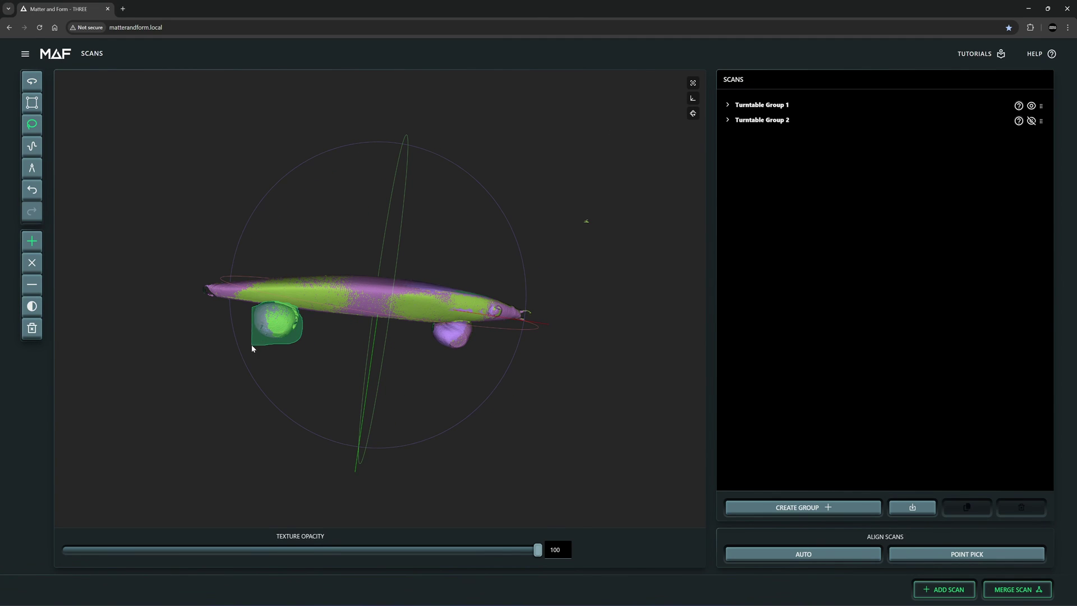
- Delete the lasso-selected support balls beneath the lure in Turntable Group 1 and Turntable Group 2
key(Delete)
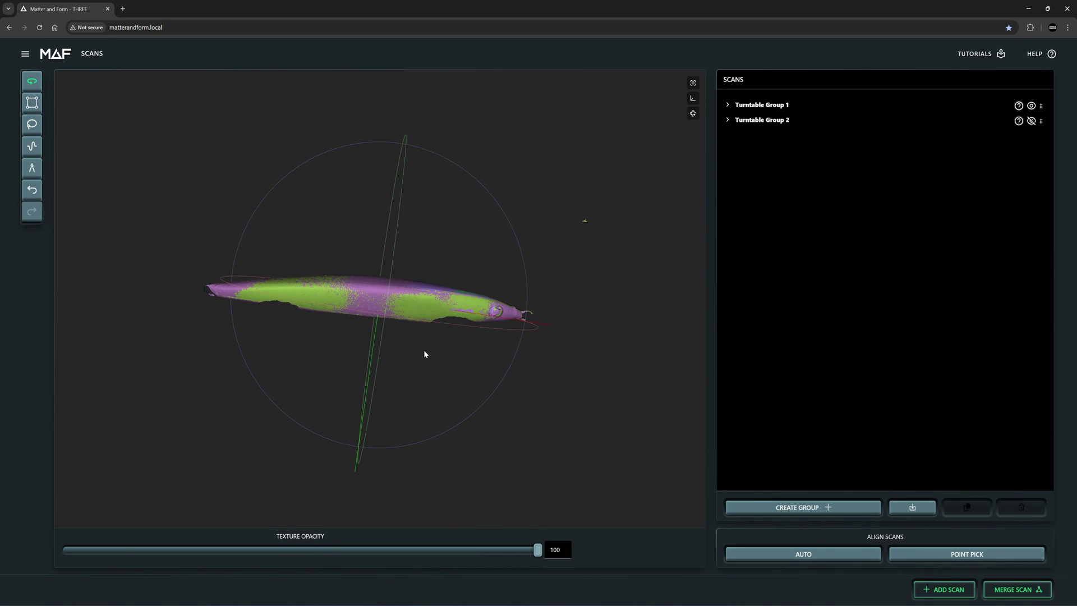
drag(435, 354, 297, 291)
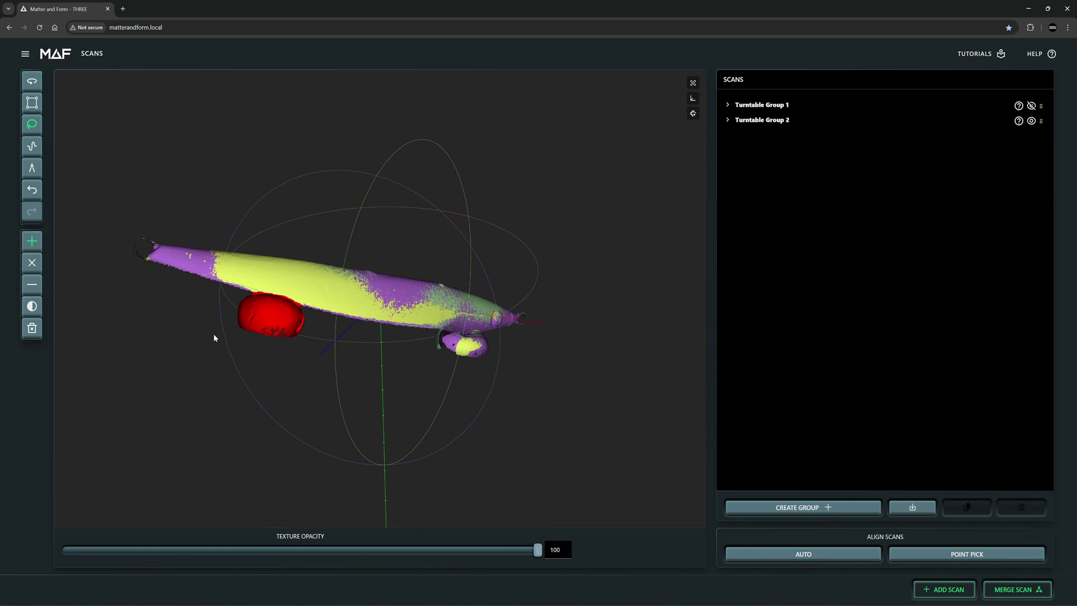
key(Delete)
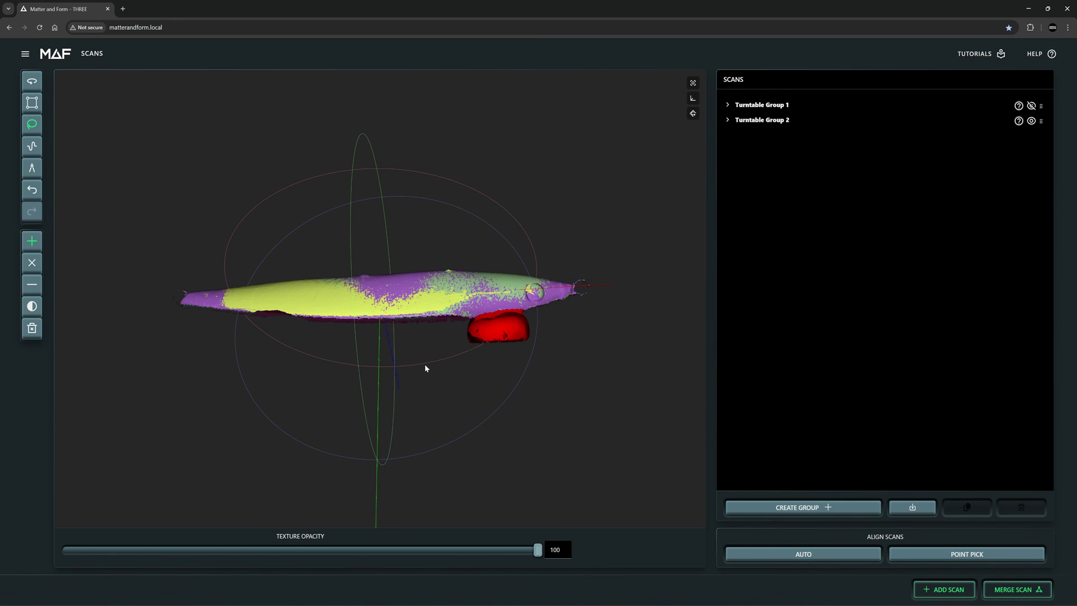
key(Delete)
drag(425, 365, 385, 250)
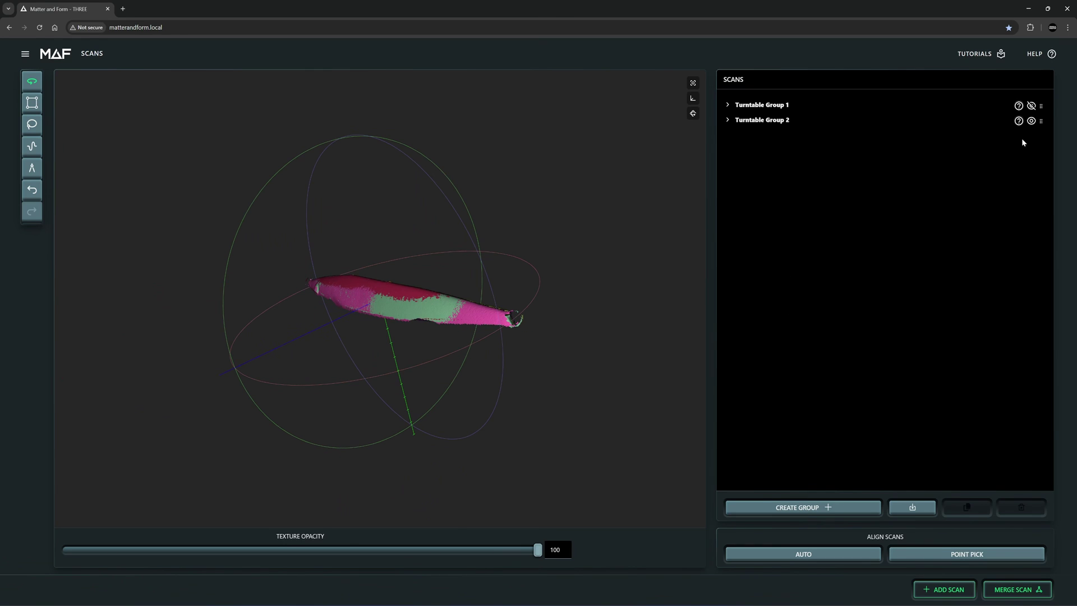
- Make Turntable Group 1 visible and auto-align Turntable Group 2 to it, using Group 1 as the base scan
click(1031, 107)
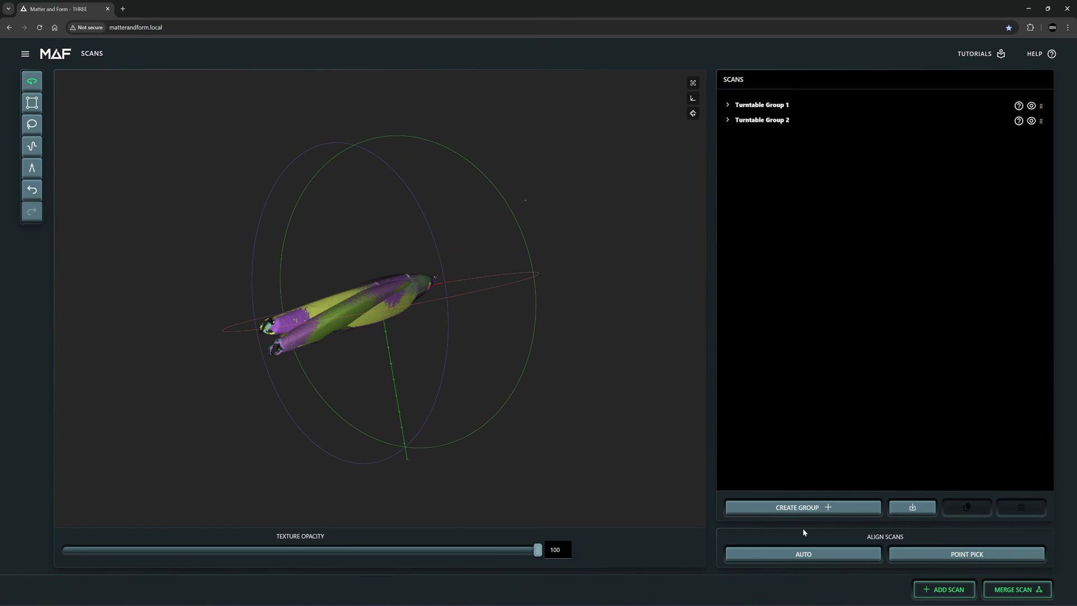
click(803, 554)
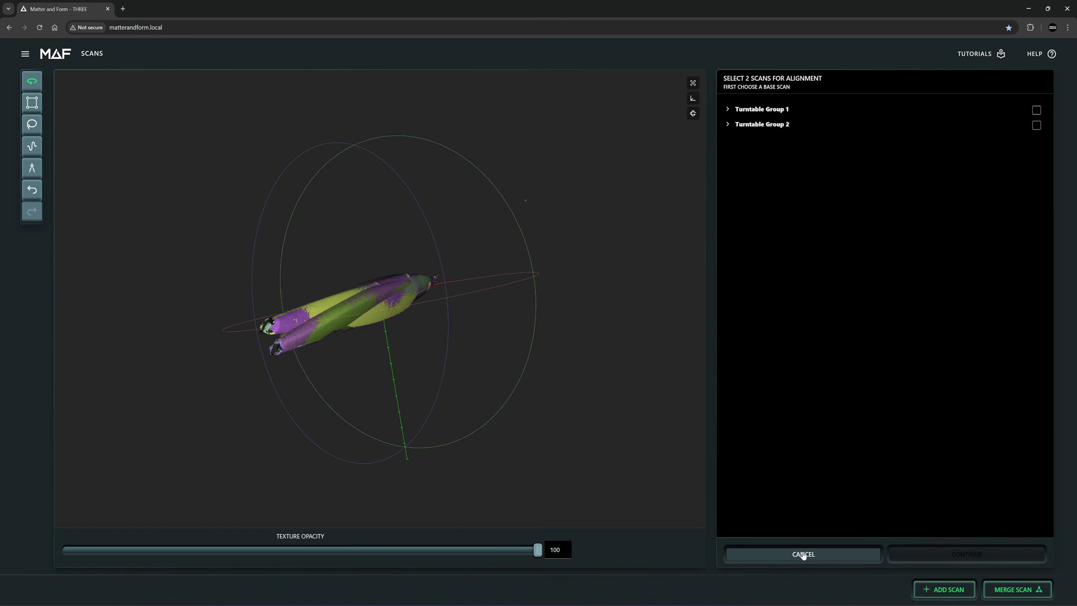
click(1036, 112)
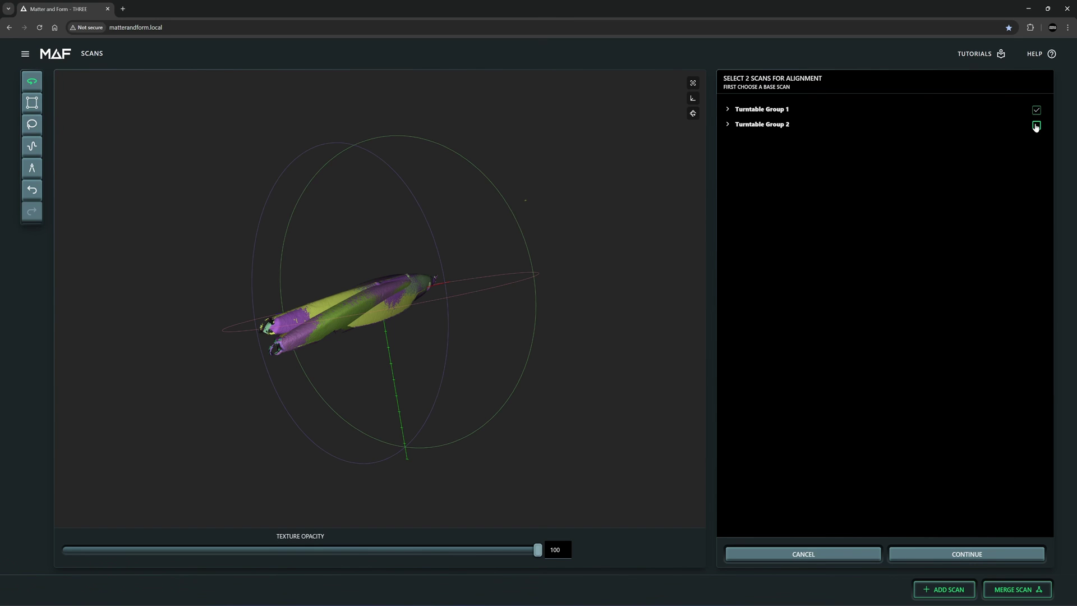
click(1036, 126)
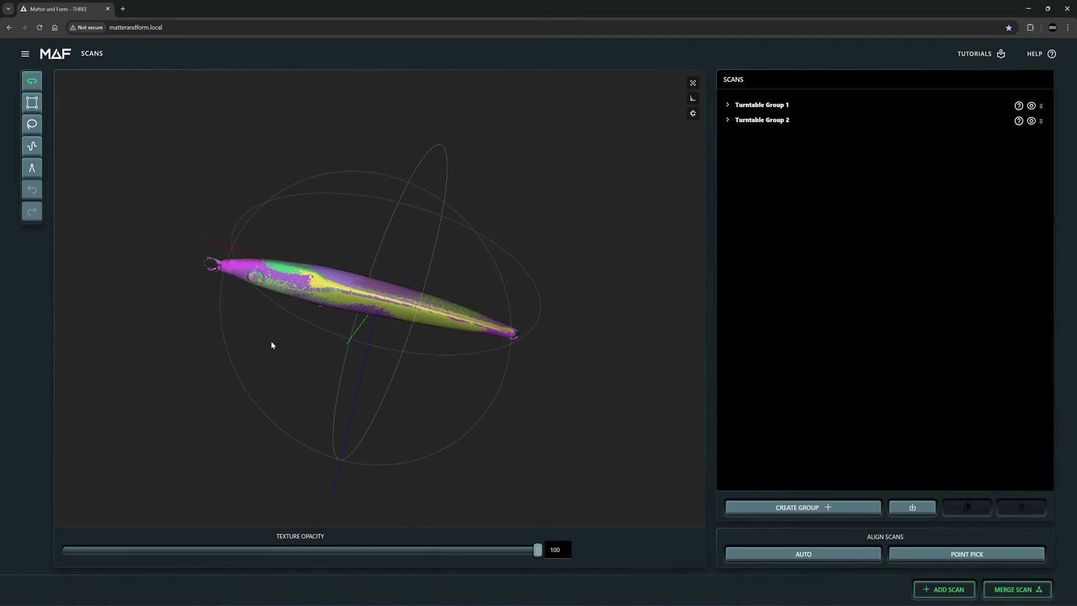
- Delete the leftover wire loop fragments at the ends of the aligned lure scan
drag(272, 345, 534, 345)
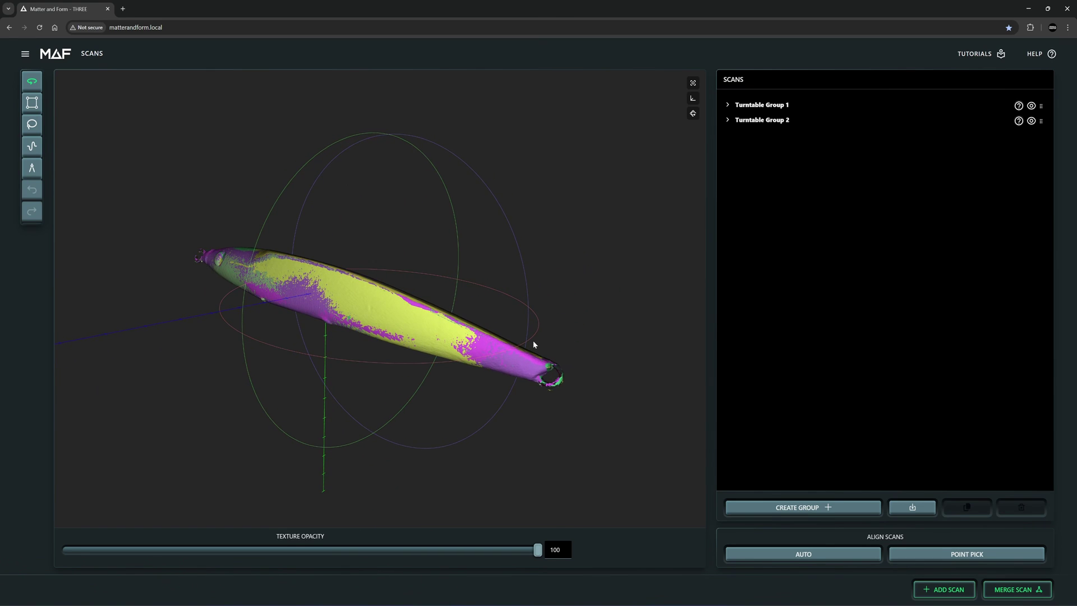
click(534, 380)
key(Delete)
drag(507, 419, 294, 301)
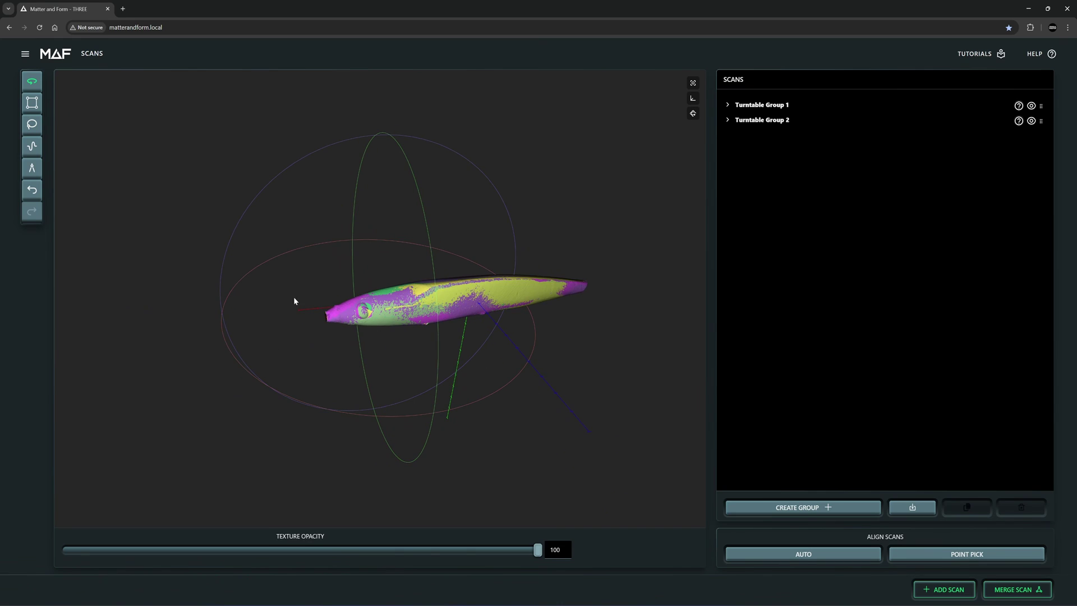
- Measure the lure's length from nose to tail on the aligned scan
click(31, 171)
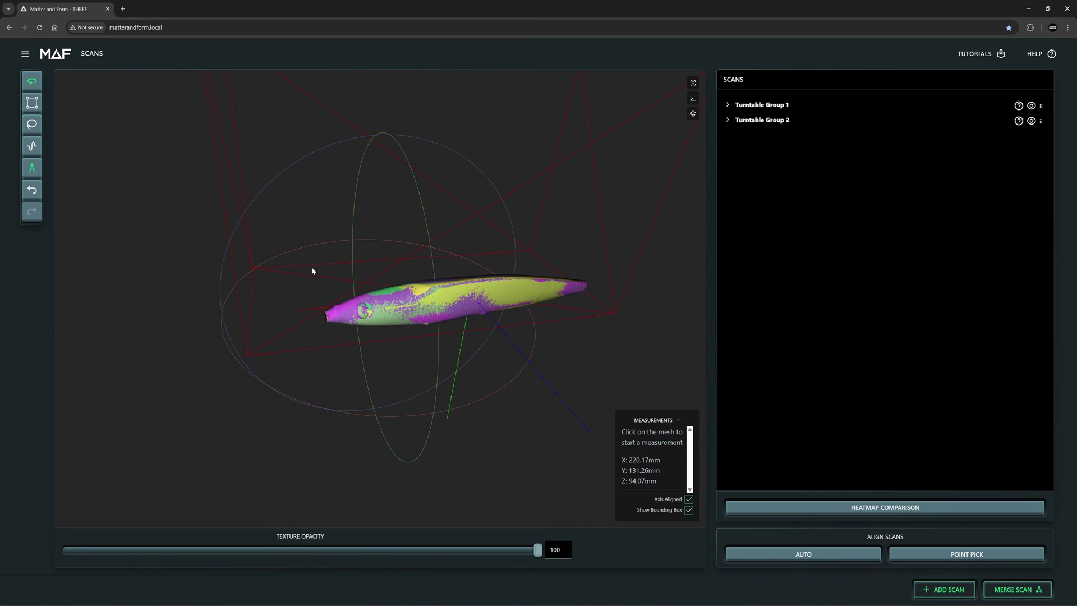
click(329, 320)
click(585, 286)
scroll(590, 297, up, 2)
- Merge only the visible scans into one mesh and check the merged lure
click(1016, 589)
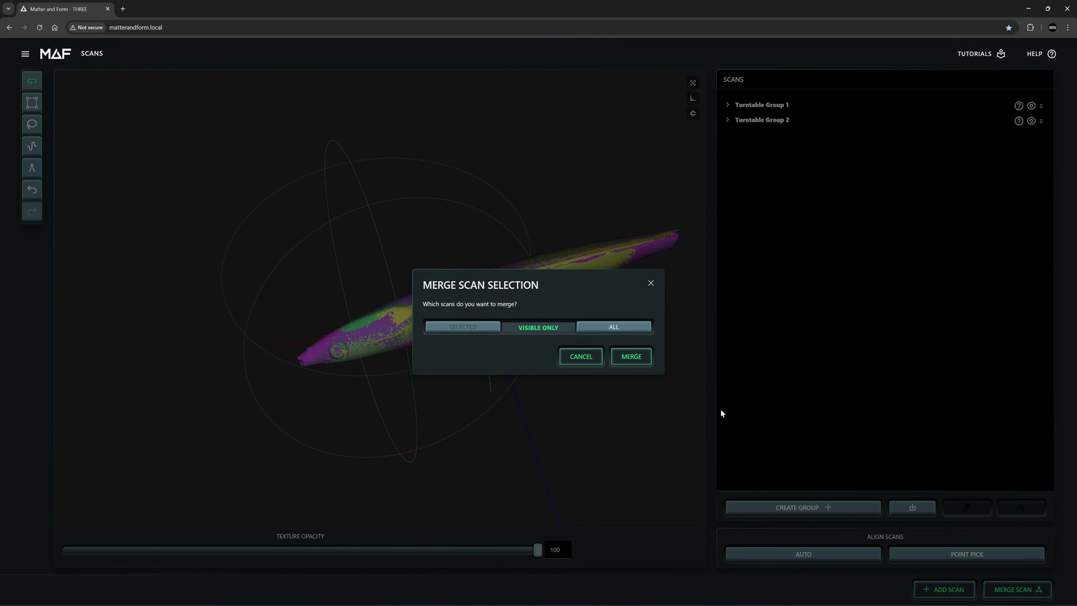
click(630, 358)
drag(398, 387, 428, 224)
click(918, 125)
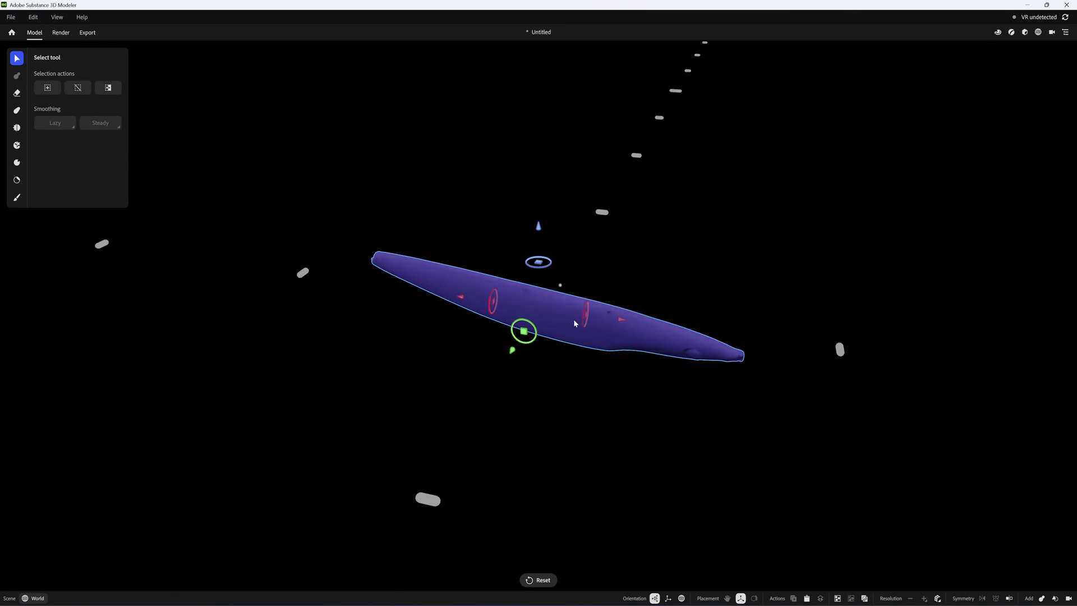
- In Adobe Substance 3D Modeler, convert the imported lure mesh to clay and select it
right_click(583, 389)
click(631, 473)
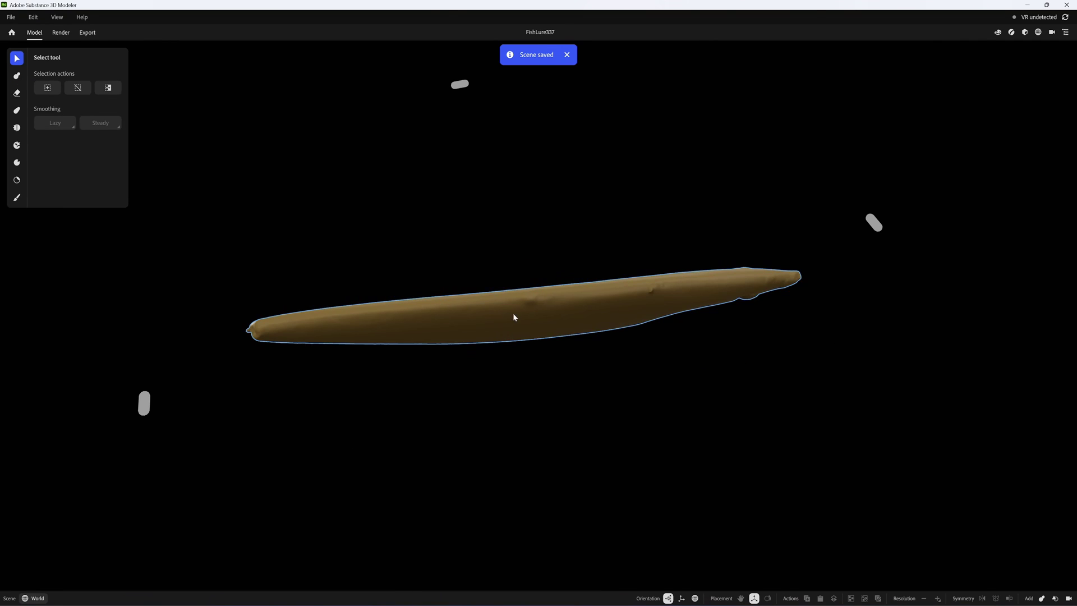
click(514, 313)
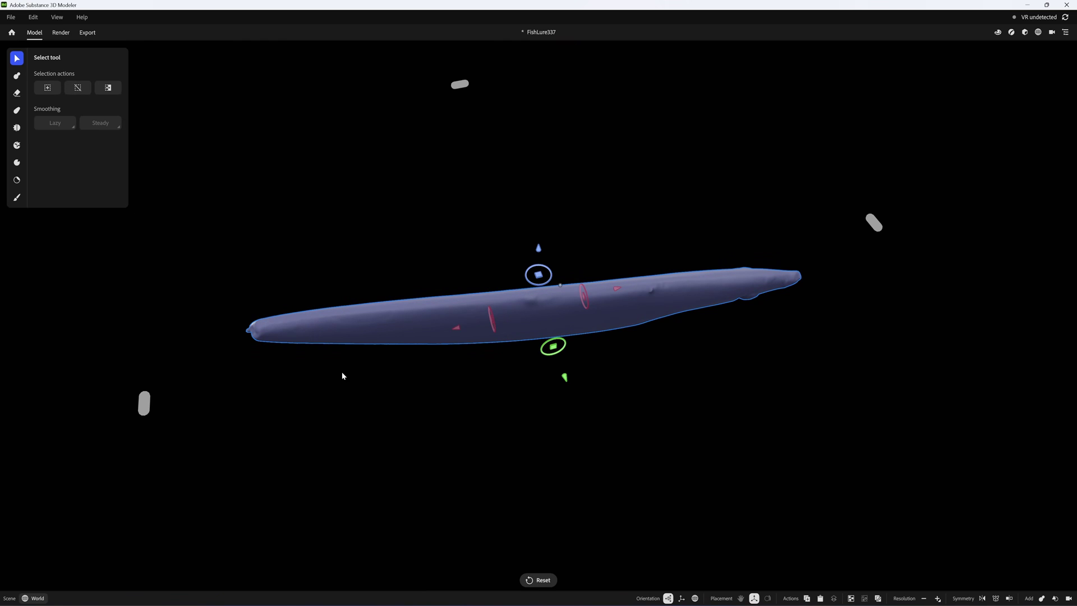
- Smooth the bumps on the lure body with the Smooth tool at 34% strength and a 4.54 mm brush
click(17, 127)
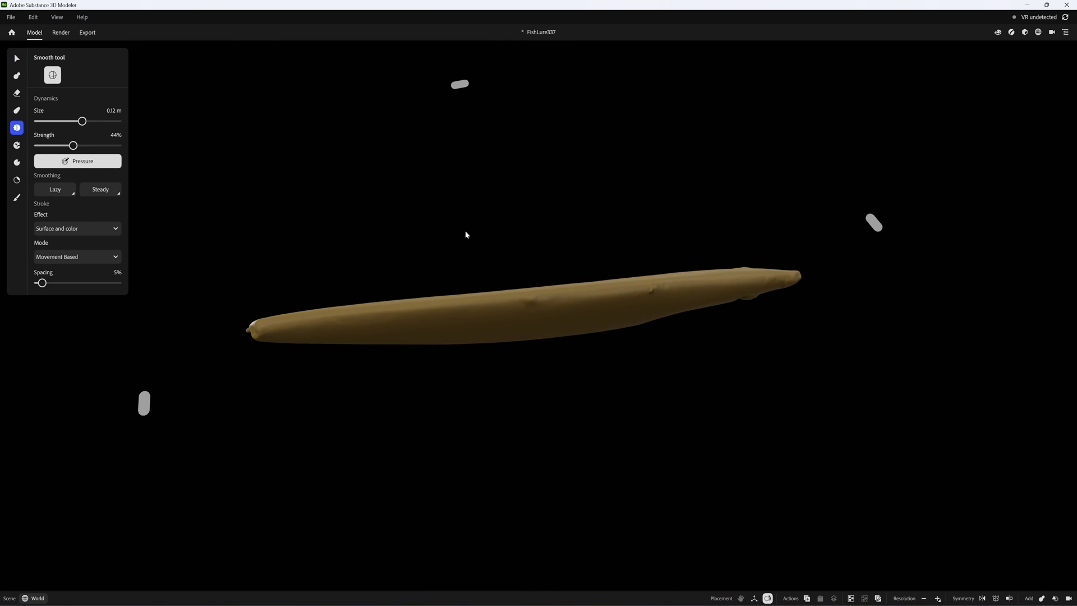
ctrl+right_drag(546, 314, 469, 333)
mouse_move(526, 316)
ctrl+right_down()
mouse_move(662, 289)
mouse_move(515, 331)
mouse_move(543, 298)
mouse_move(524, 294)
mouse_move(612, 211)
mouse_move(609, 202)
mouse_move(615, 238)
mouse_move(529, 321)
mouse_move(493, 325)
mouse_move(496, 344)
mouse_move(701, 273)
ctrl+right_up()
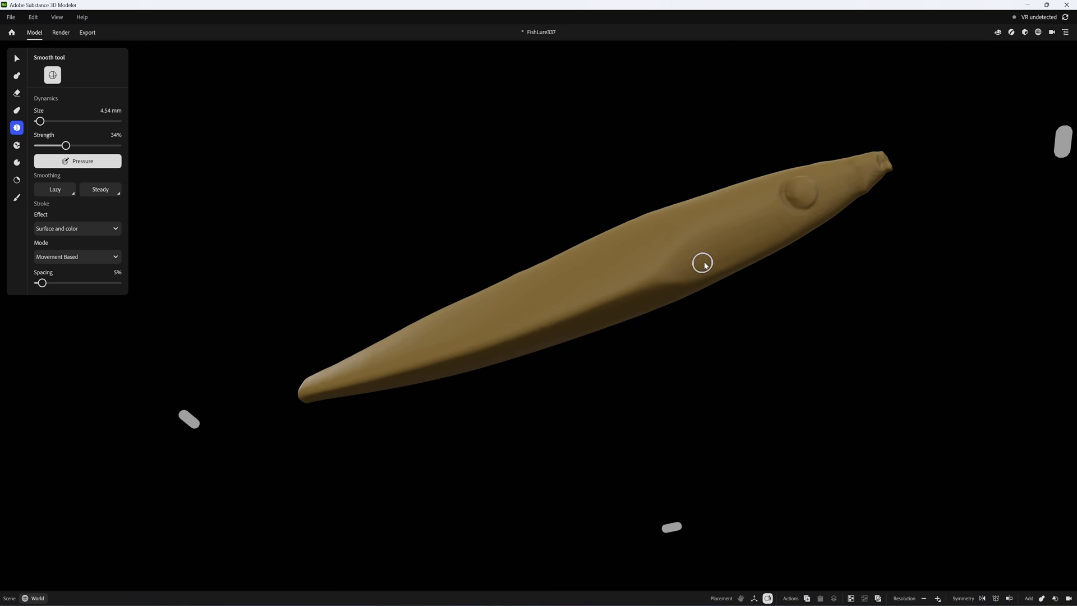
right_drag(711, 257, 698, 218)
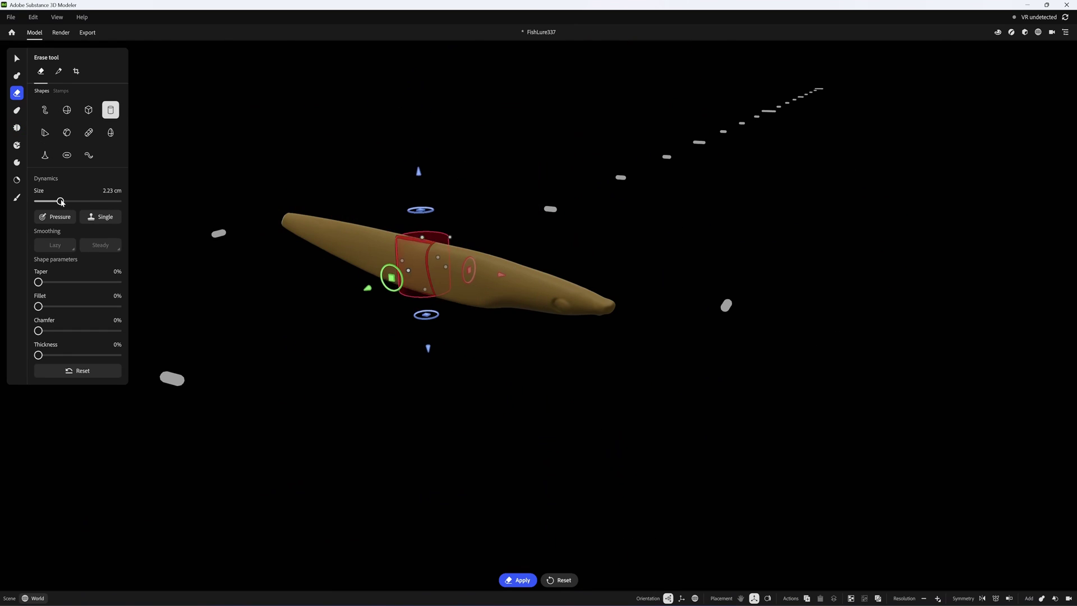
- Smooth the rim of the round eye recess with a 3.67 mm brush at 34% strength and save the scene
mouse_move(390, 277)
right_down()
mouse_move(505, 361)
mouse_move(503, 445)
mouse_move(471, 464)
mouse_move(534, 482)
mouse_move(541, 455)
mouse_move(760, 378)
right_up()
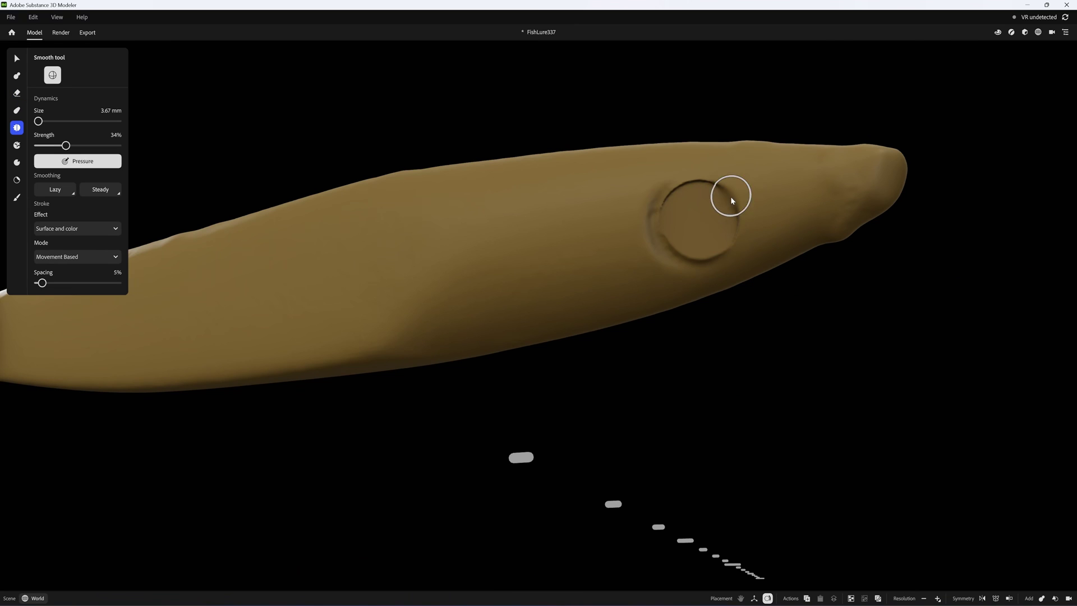
mouse_move(732, 200)
mouse_down()
mouse_move(735, 235)
mouse_move(688, 252)
mouse_up()
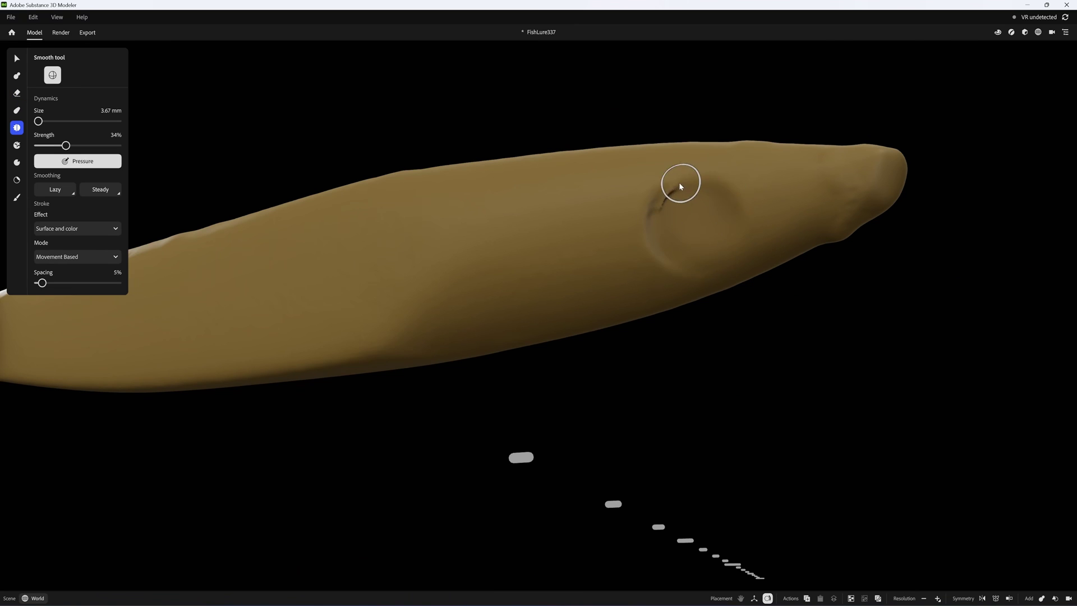
scroll(808, 284, down, 10)
mouse_move(808, 284)
right_down()
mouse_move(804, 261)
mouse_move(729, 262)
mouse_move(582, 320)
mouse_move(628, 385)
mouse_move(633, 477)
mouse_move(630, 463)
right_up()
key(ctrl+s)
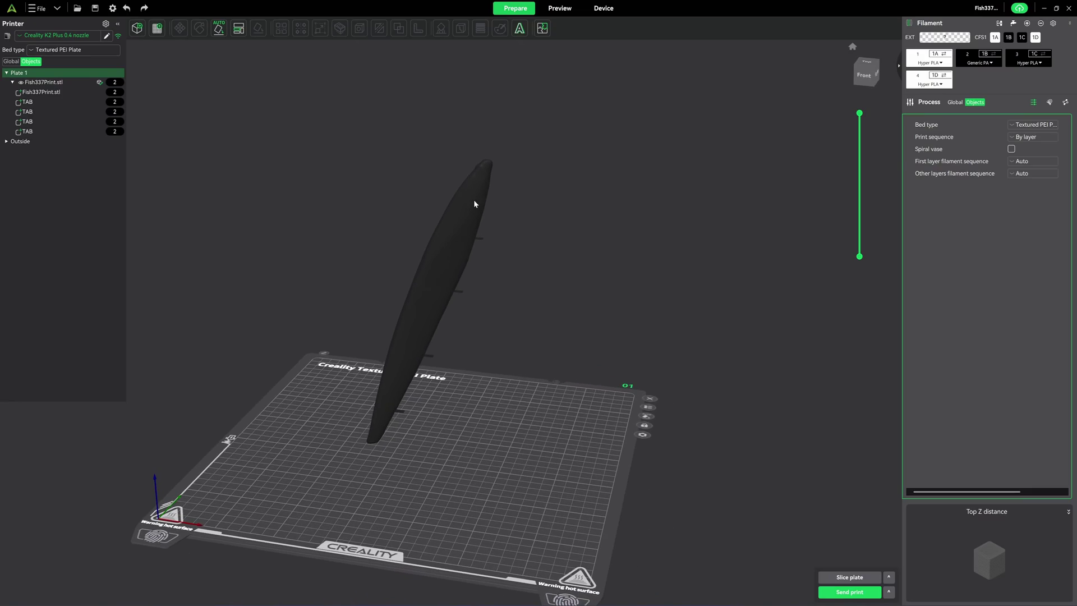
- In Creality Print, look through the primitive shapes that can be added as a part to Fish337Print.stl
click(474, 203)
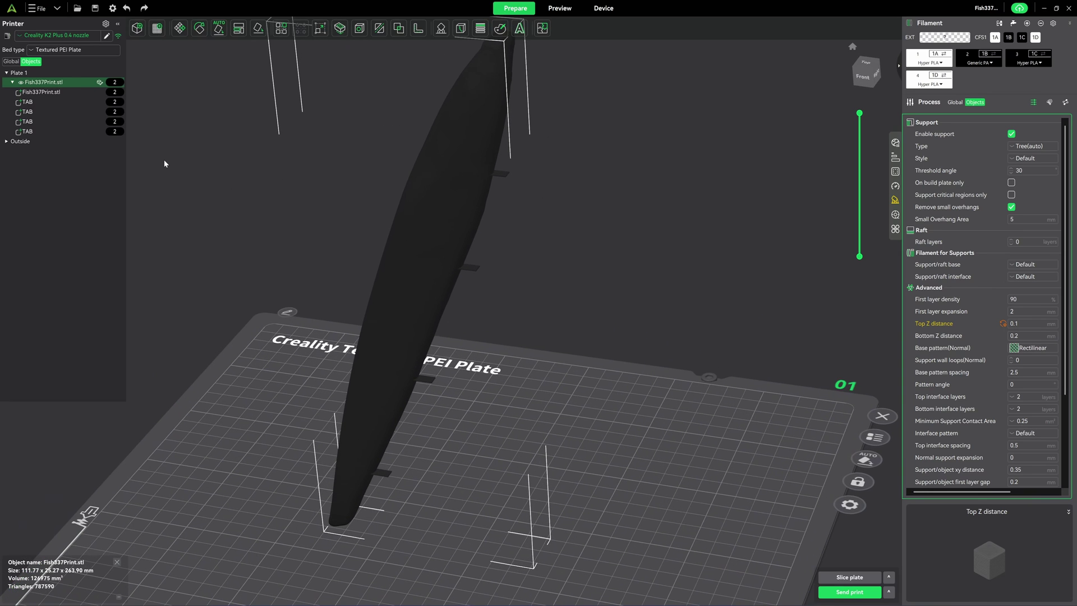
click(38, 133)
right_click(476, 145)
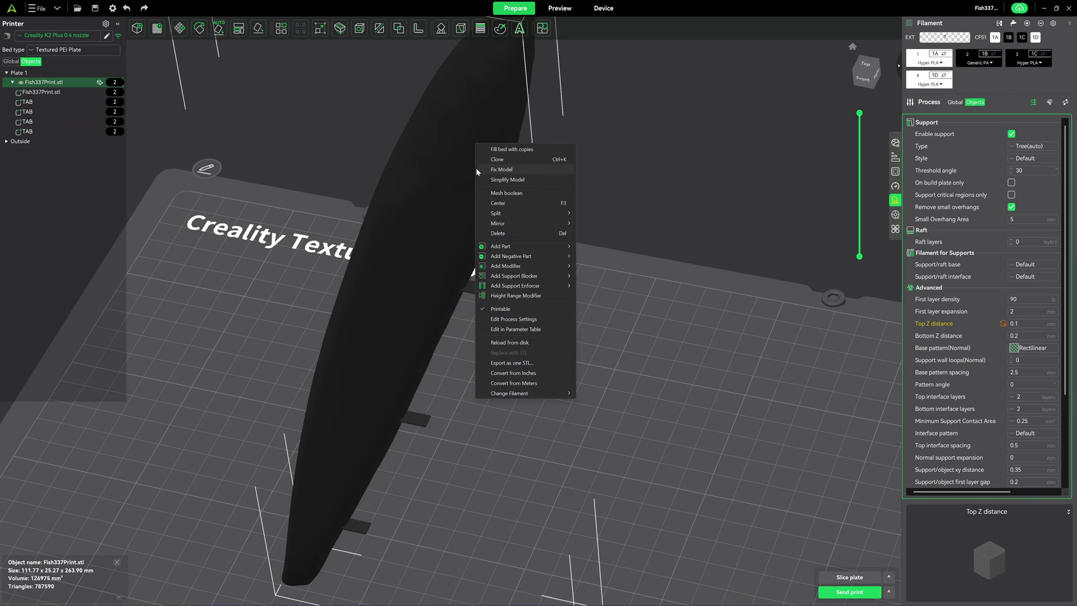
mouse_move(501, 271)
mouse_move(502, 247)
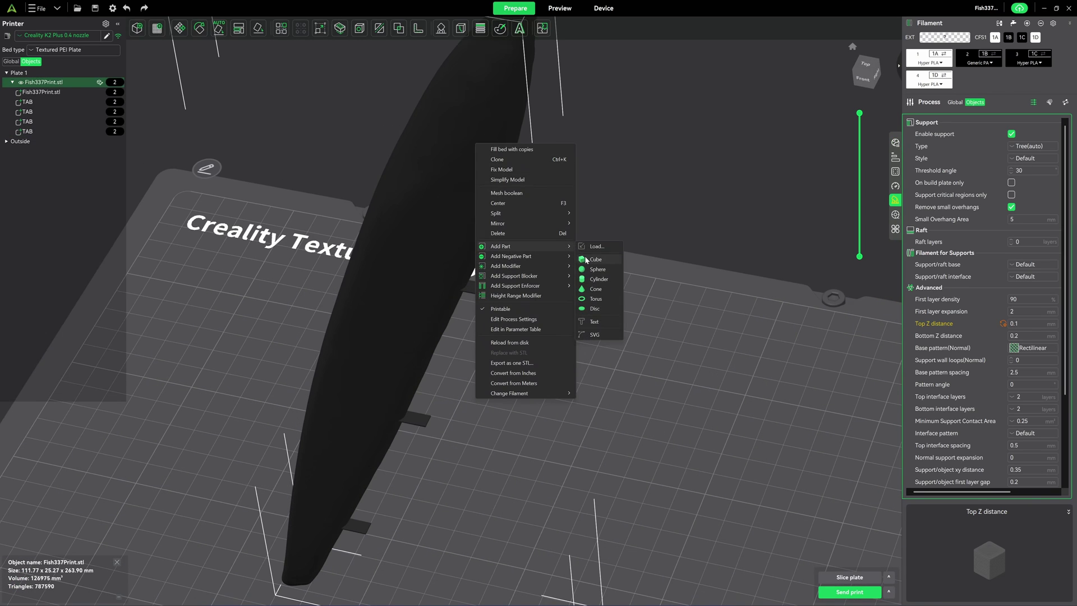
click(651, 196)
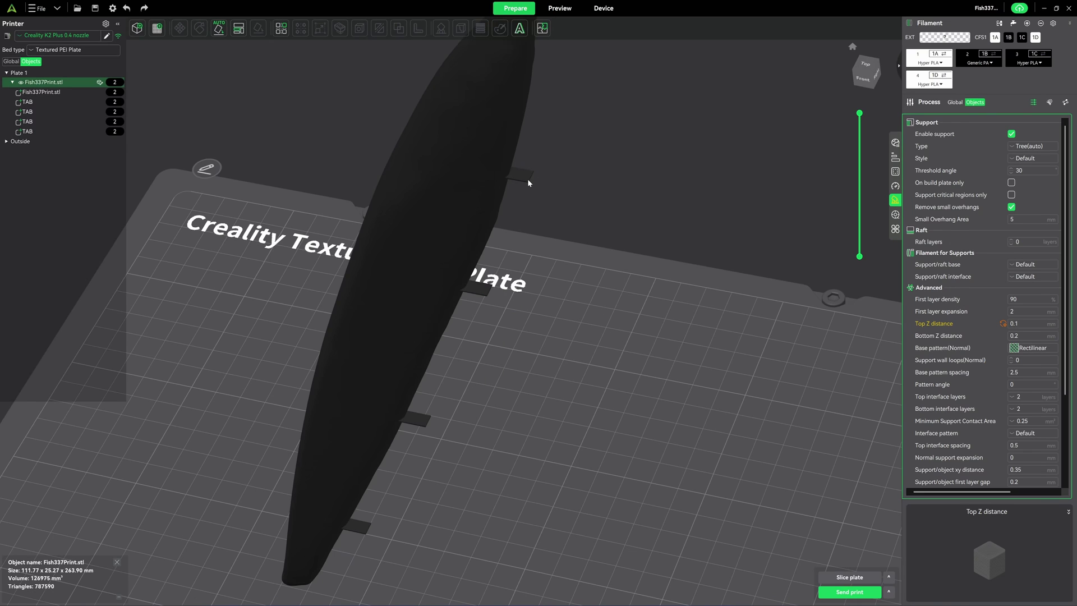
- Inspect the scale and size of the lowest TAB part attached to the fish model
click(22, 102)
click(320, 28)
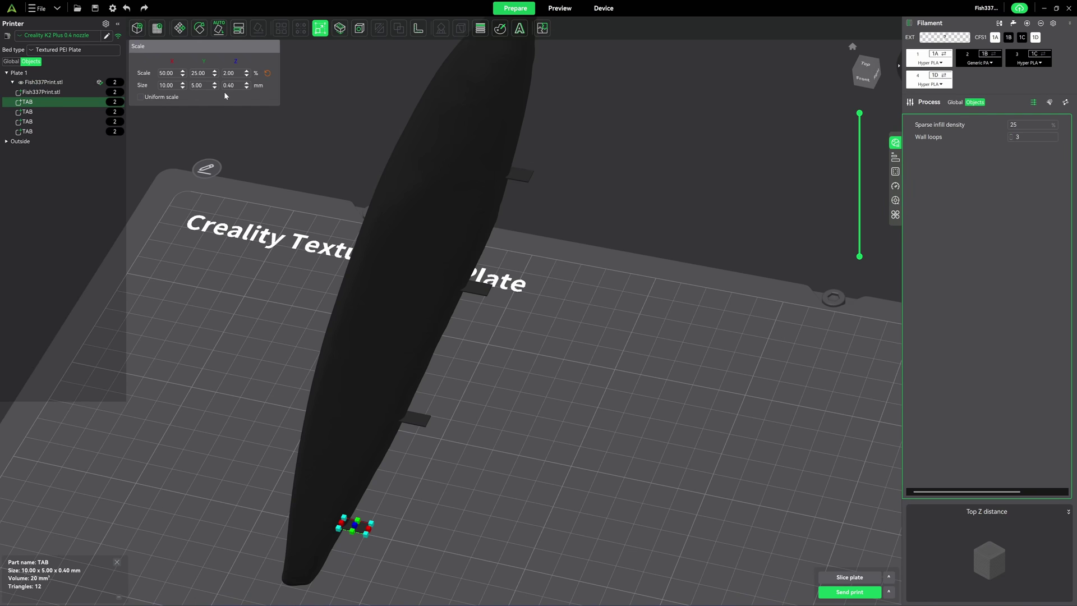
click(611, 142)
drag(610, 141, 581, 245)
scroll(576, 240, down, 5)
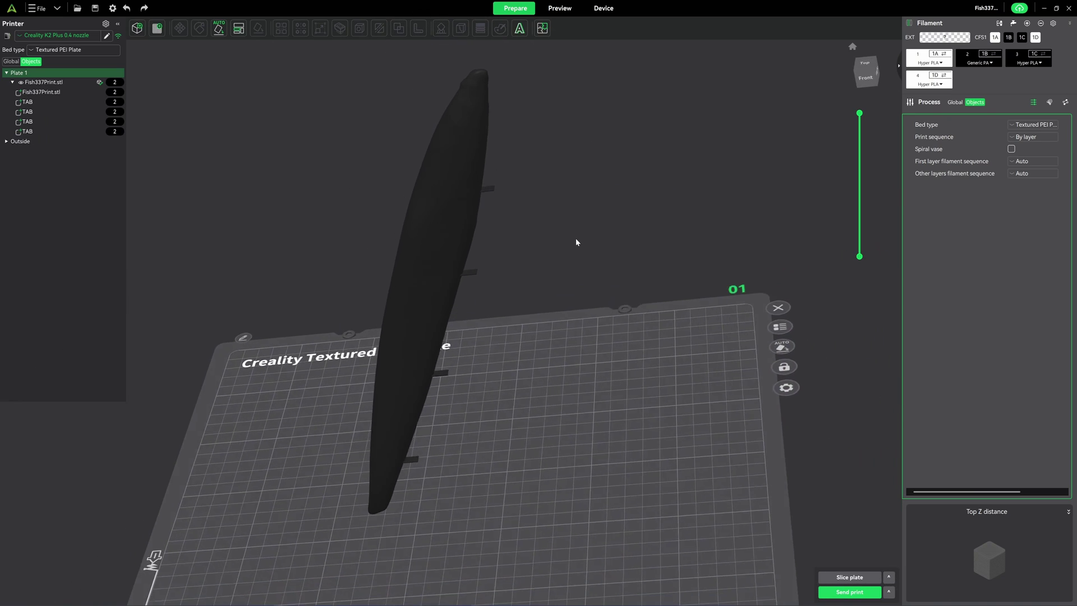
- Set the global support Top Z distance to 0.1 mm
drag(455, 378, 388, 496)
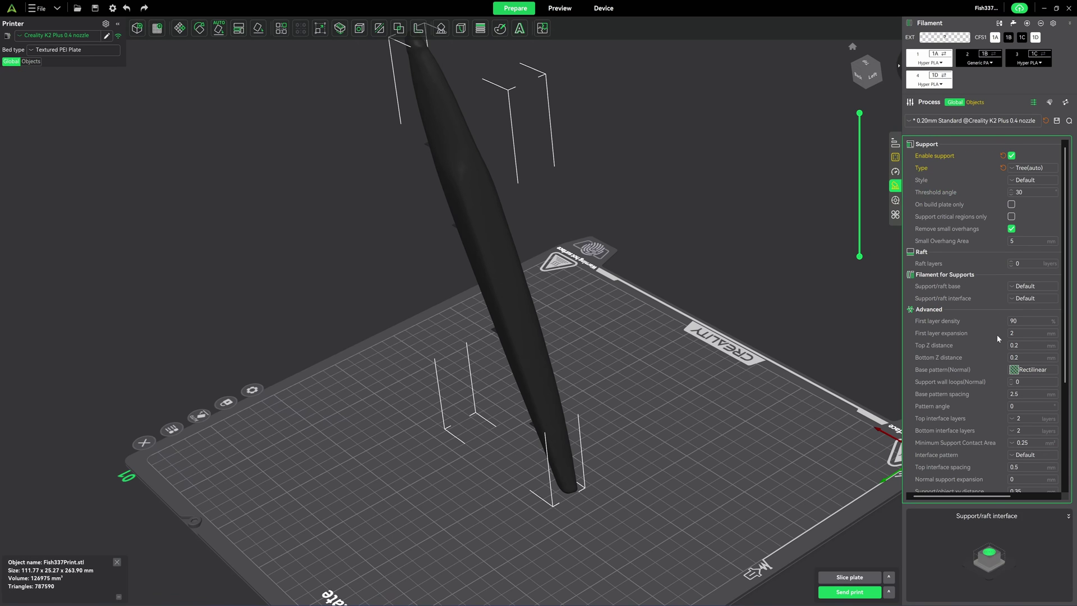
double_click(1021, 345)
text(0.1)
drag(847, 321, 721, 332)
drag(555, 307, 499, 204)
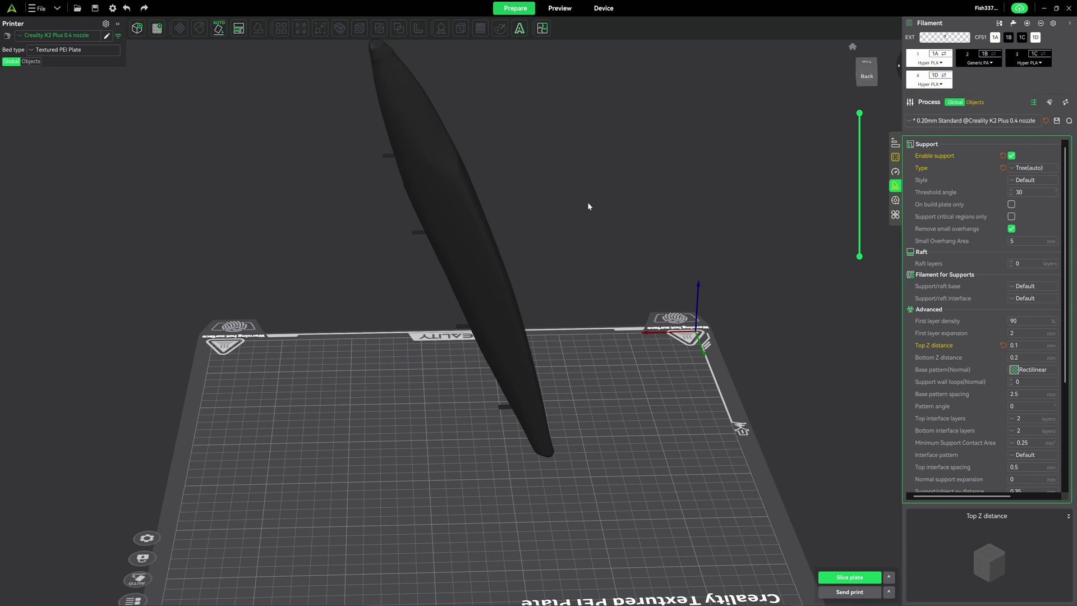
mouse_move(594, 204)
mouse_down()
mouse_move(790, 202)
mouse_move(644, 215)
mouse_move(607, 205)
mouse_up()
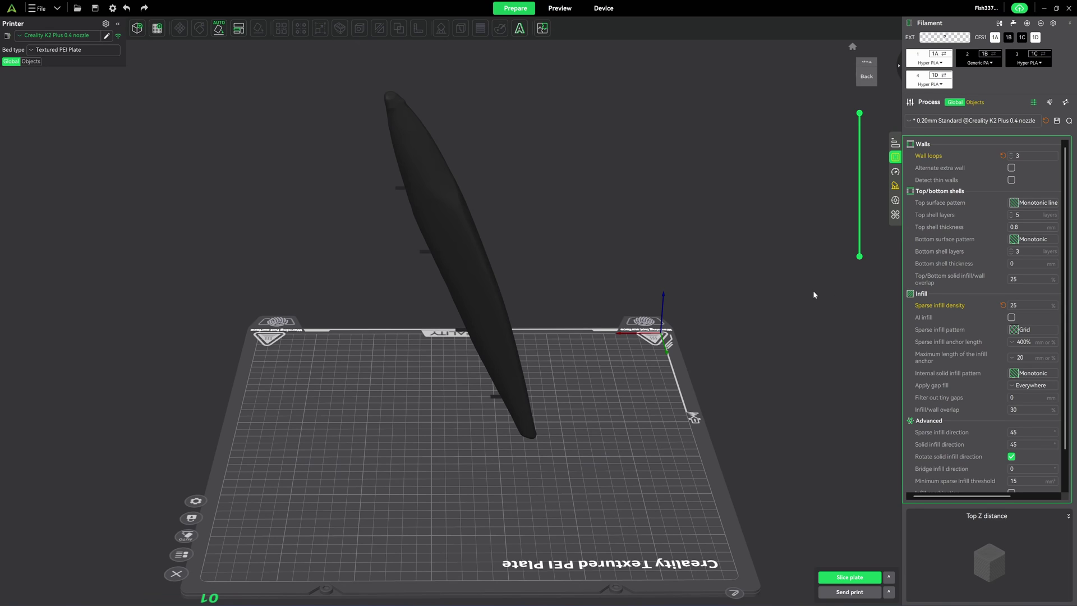
- Slice the plate and examine the fish's infill, walls and tab supports layer by layer from the upper end down to layer 180
key(ctrl+r)
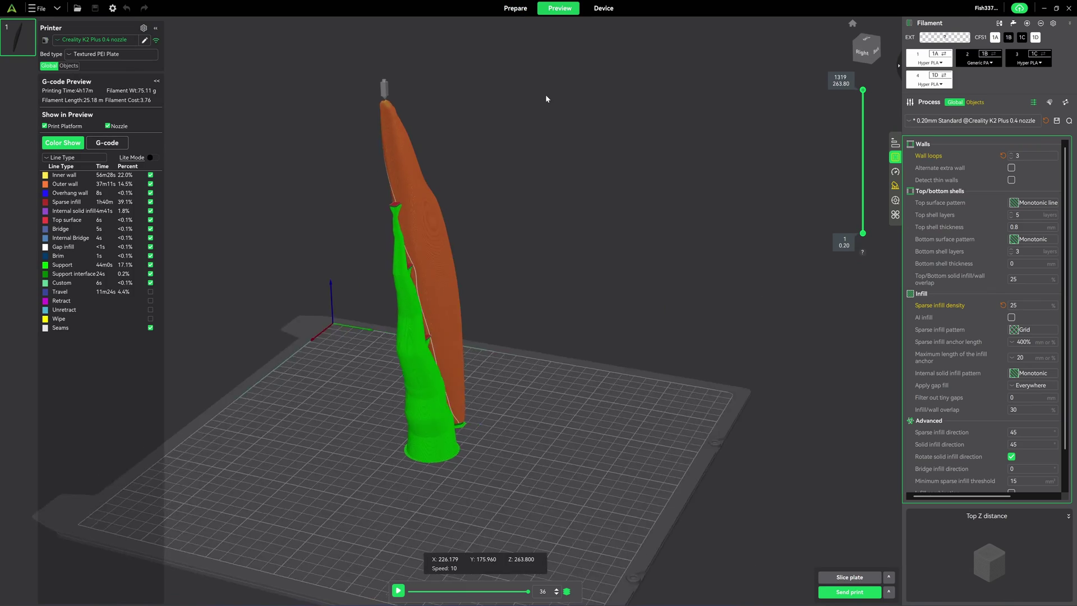
drag(525, 186, 560, 428)
key(1)
drag(863, 90, 864, 106)
scroll(864, 107, down, 15)
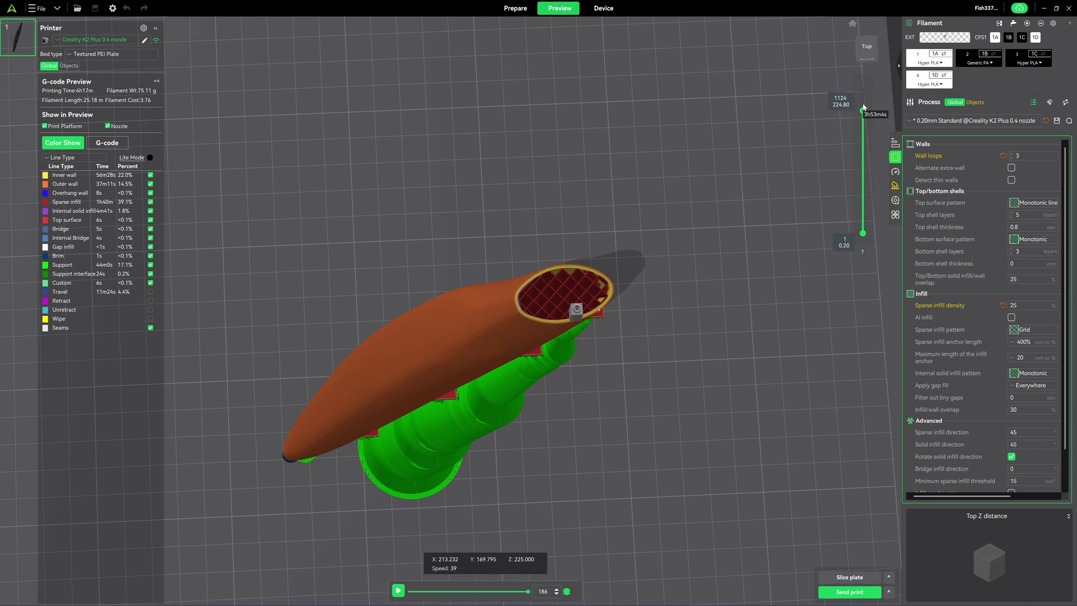
scroll(864, 107, down, 16)
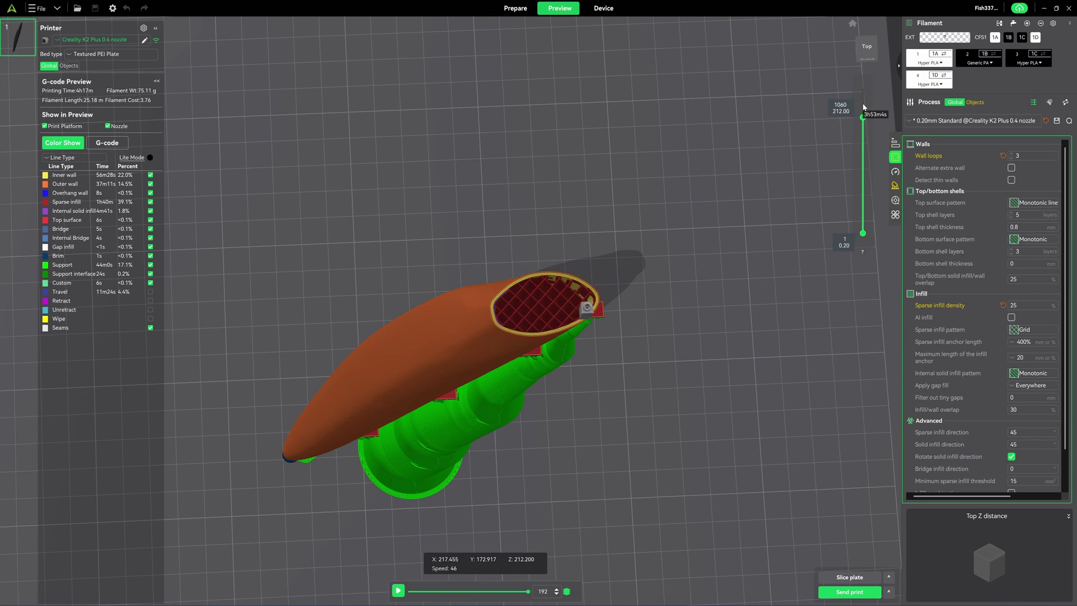
scroll(864, 107, down, 1)
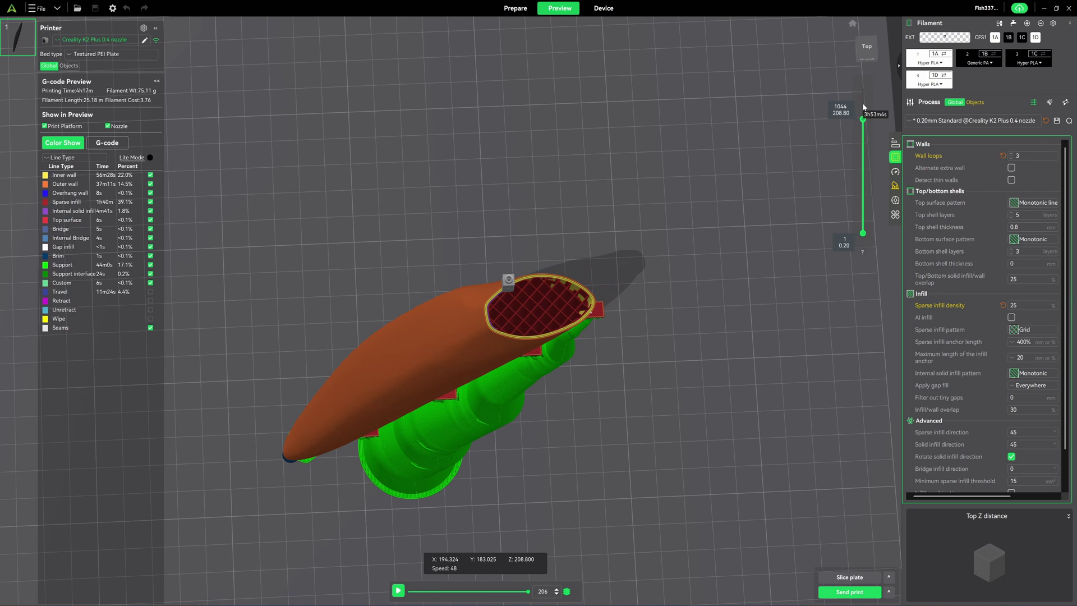
scroll(864, 107, down, 14)
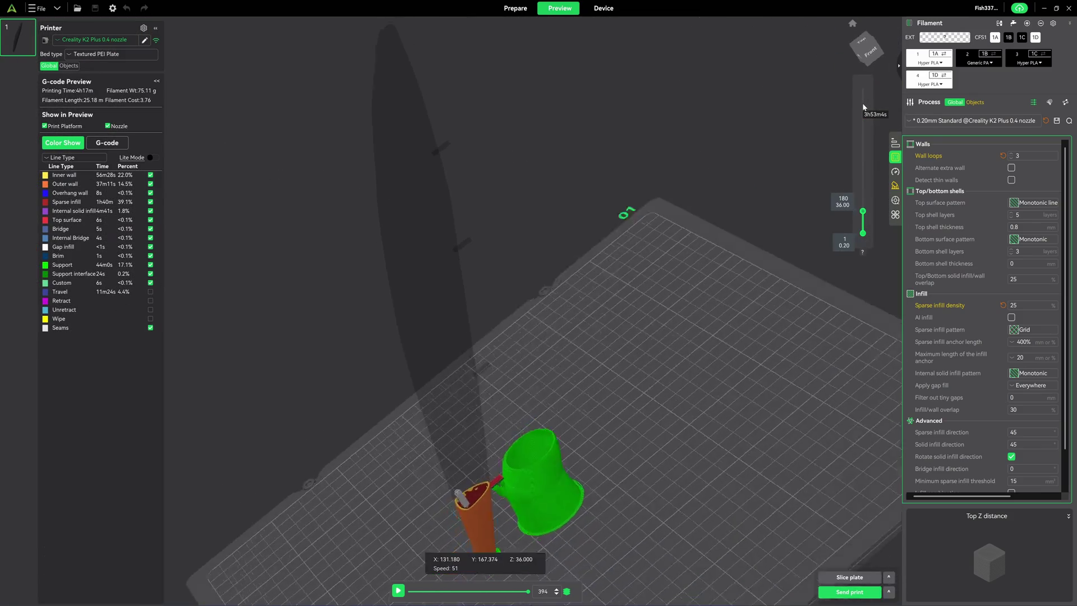
- Move the last TAB part down to sit just below the lowest tab, touching the fish's lower end
click(516, 9)
click(26, 103)
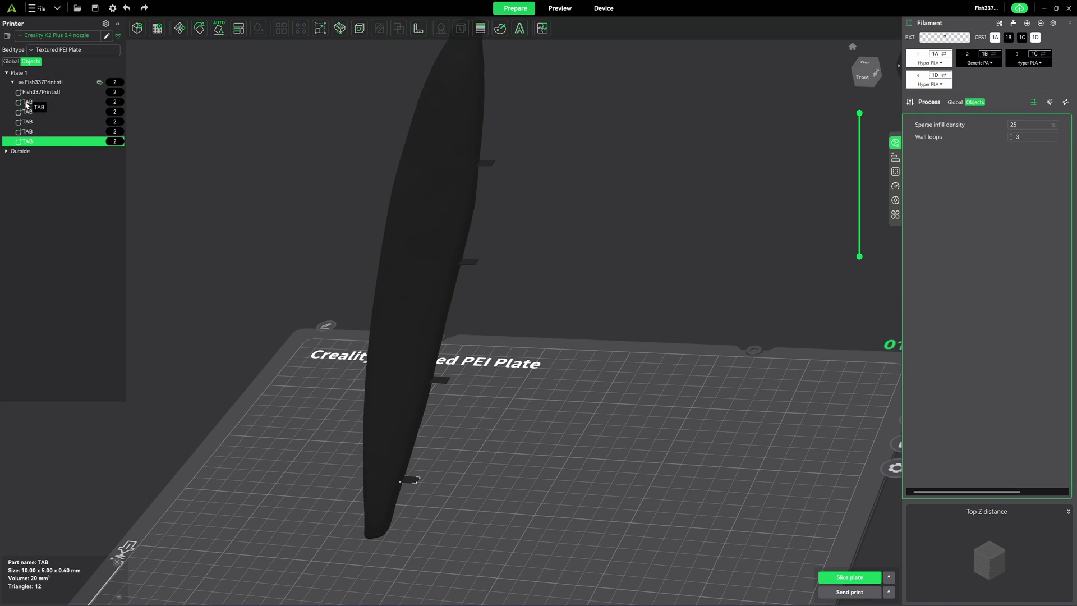
key(m)
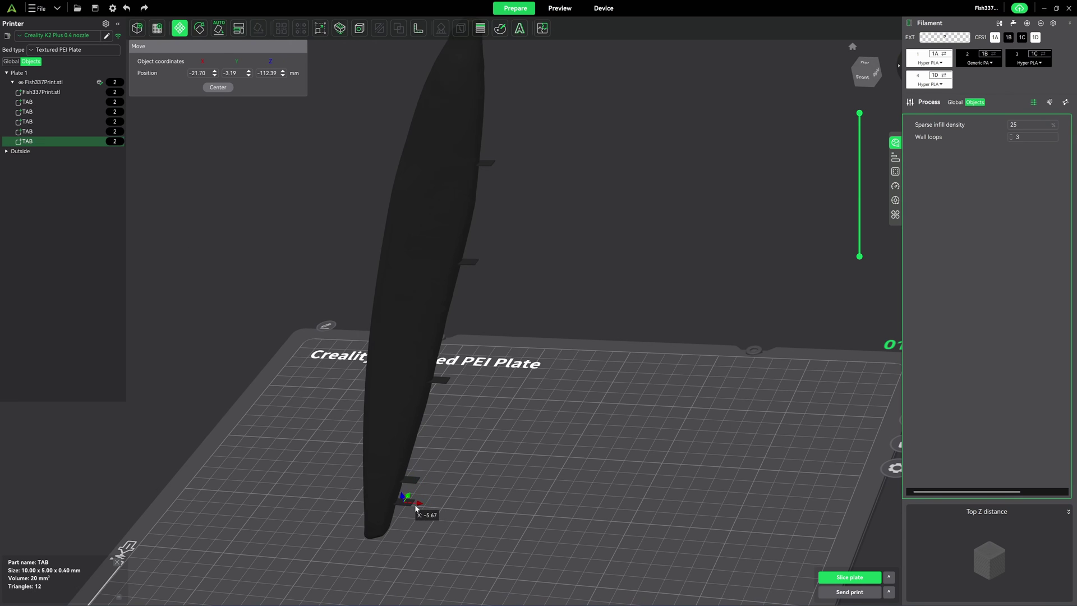
drag(414, 509, 822, 556)
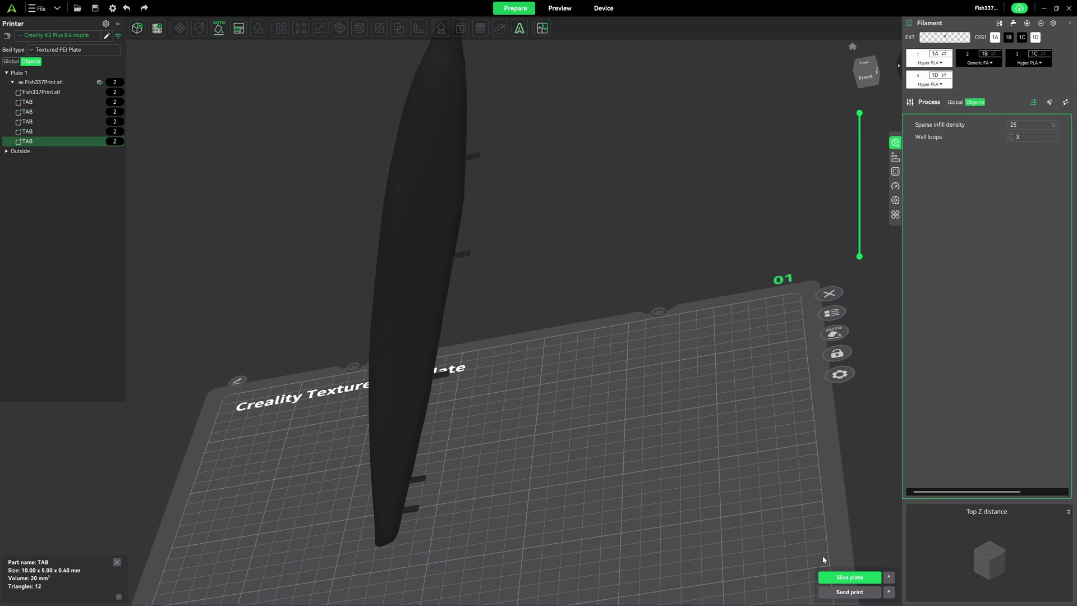
- Re-slice the plate and examine the layers where the lower tabs connect the fish to its support
click(851, 578)
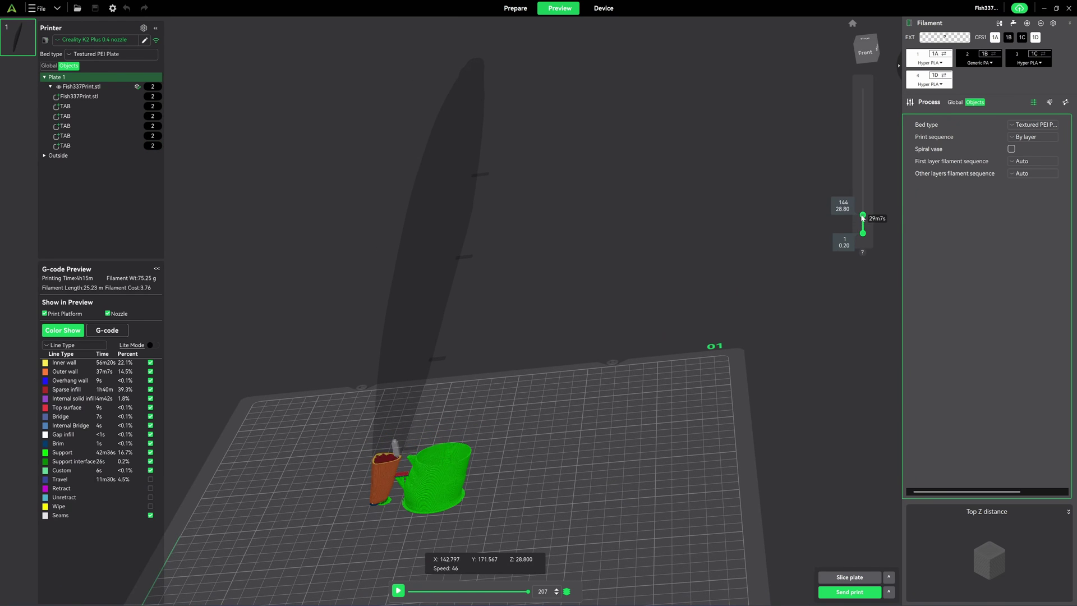
drag(746, 269, 649, 329)
drag(863, 217, 840, 151)
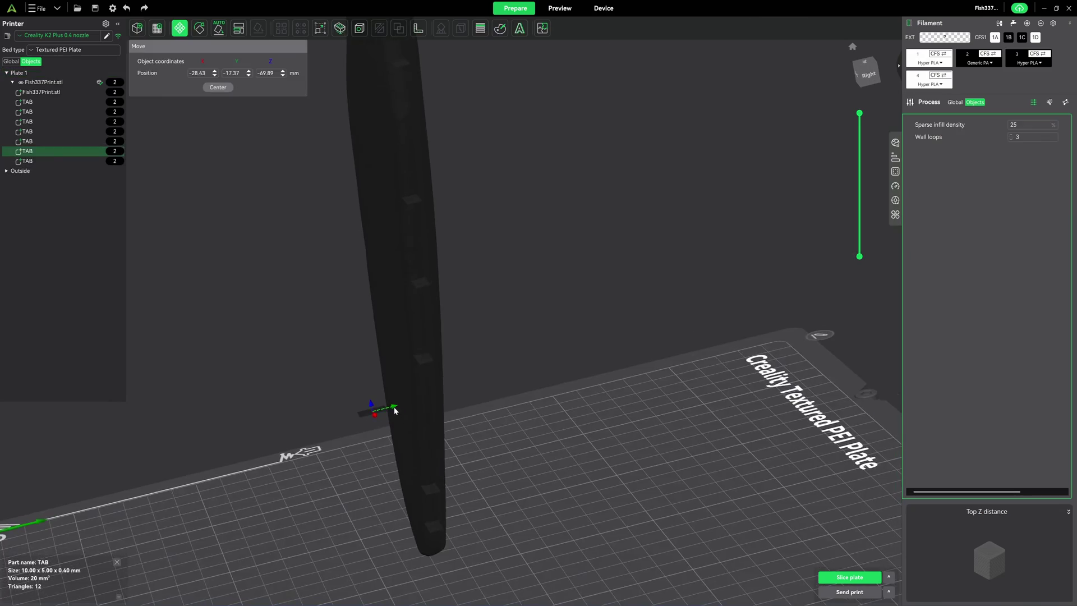
- Move the side TAB part along the Y axis to meet the fish's flank near its lower end
mouse_move(400, 410)
mouse_down()
mouse_move(479, 457)
mouse_move(512, 457)
mouse_move(426, 393)
mouse_move(395, 379)
mouse_move(383, 396)
mouse_up()
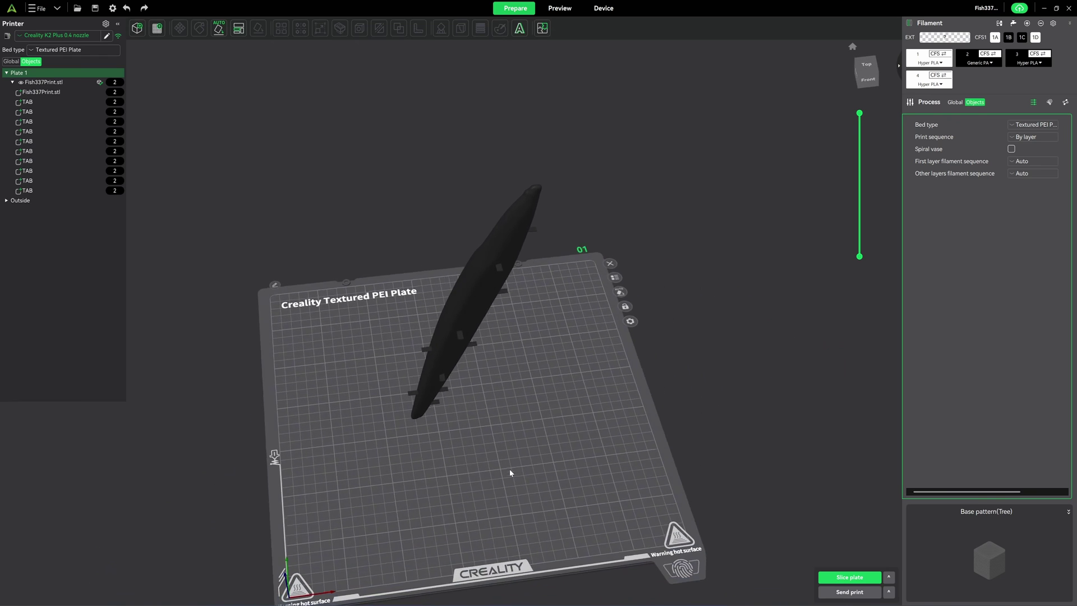
- Set the fish object's support first layer density to 100% and first layer expansion to 10 mm, and slice the plate
click(511, 226)
click(955, 102)
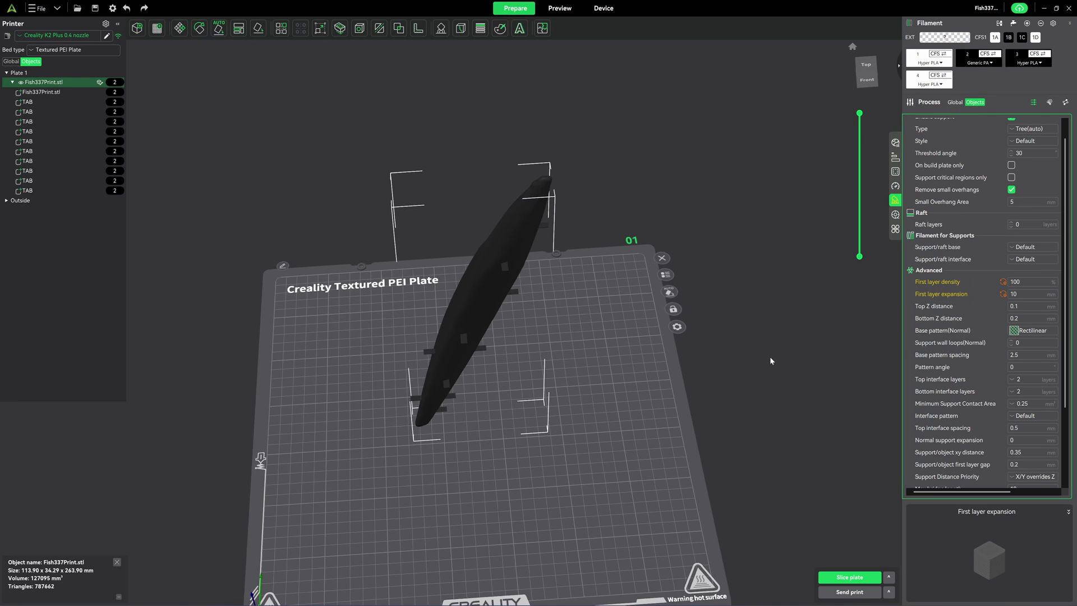
key(ctrl+r)
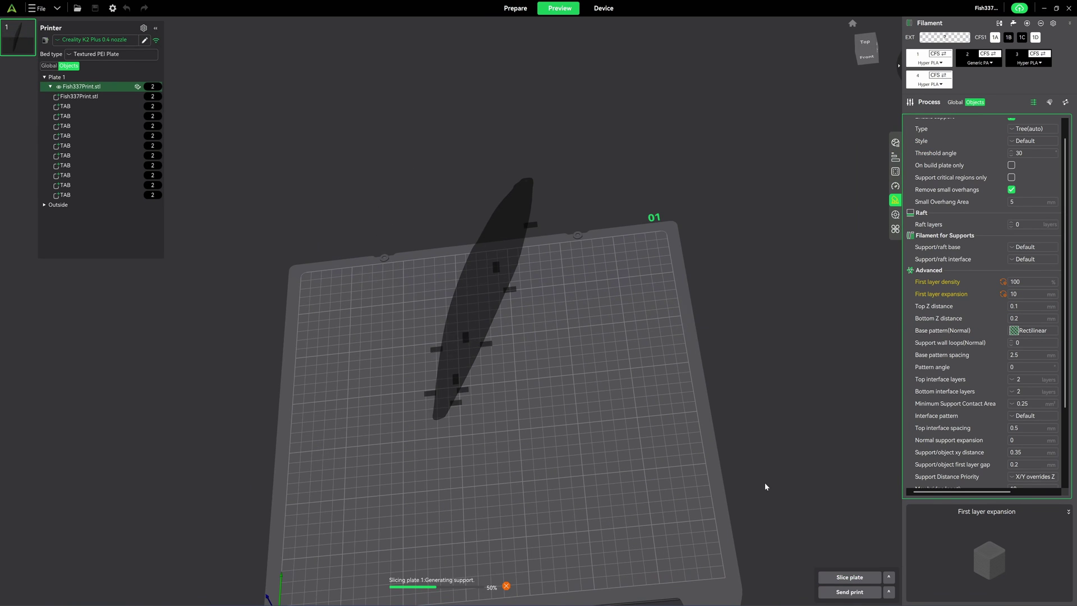